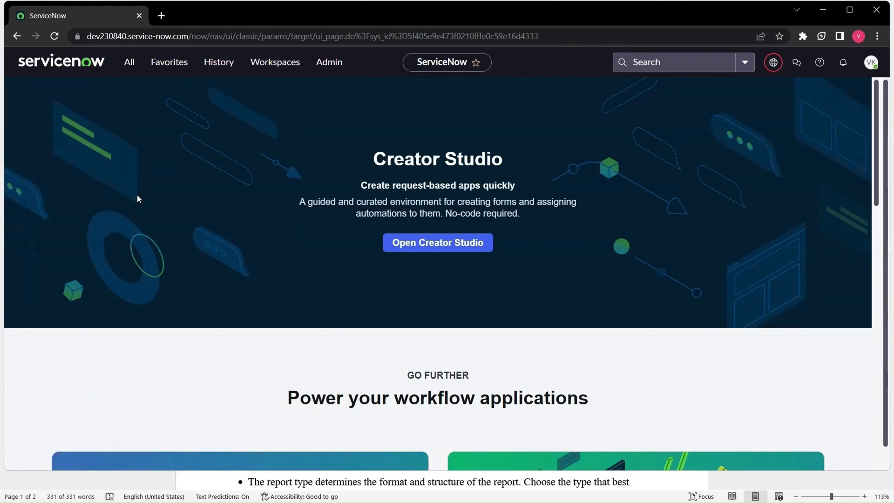
# Open the Proctive Problem Dashboard from the dashboards overview and start configuring its placeholder report widget
pyautogui.click(129, 62)
pyautogui.write('das')
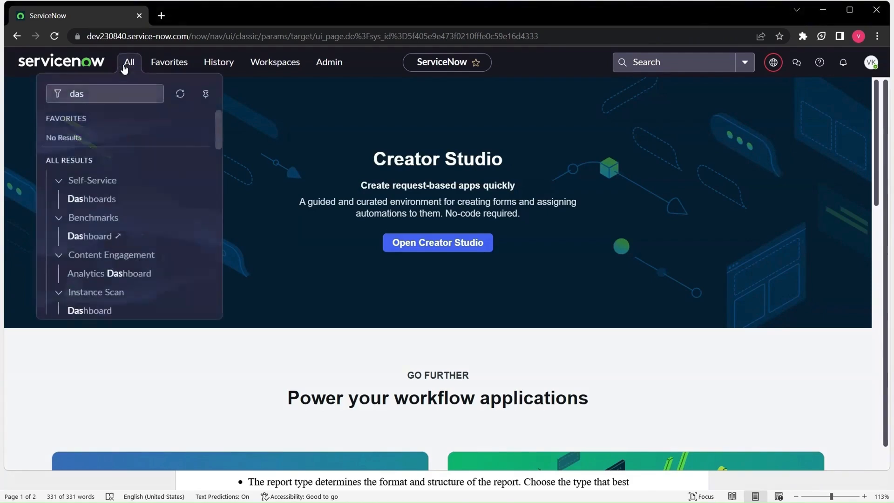
pyautogui.click(95, 199)
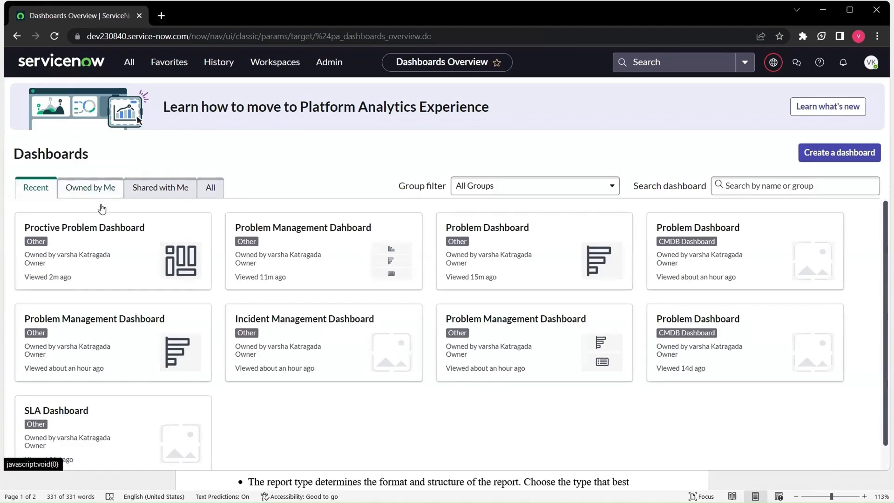
pyautogui.click(114, 249)
pyautogui.click(98, 169)
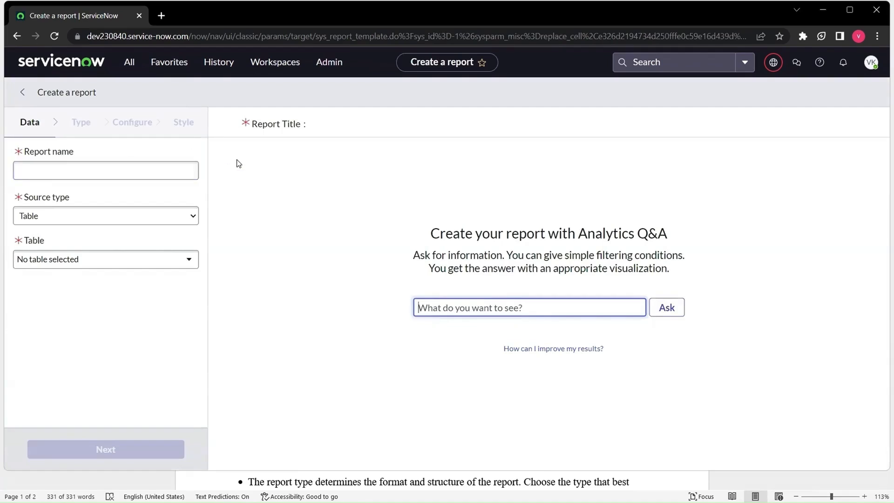
# Name the new report Problem In Progress and base it on the Problem [problem] table
pyautogui.click(159, 171)
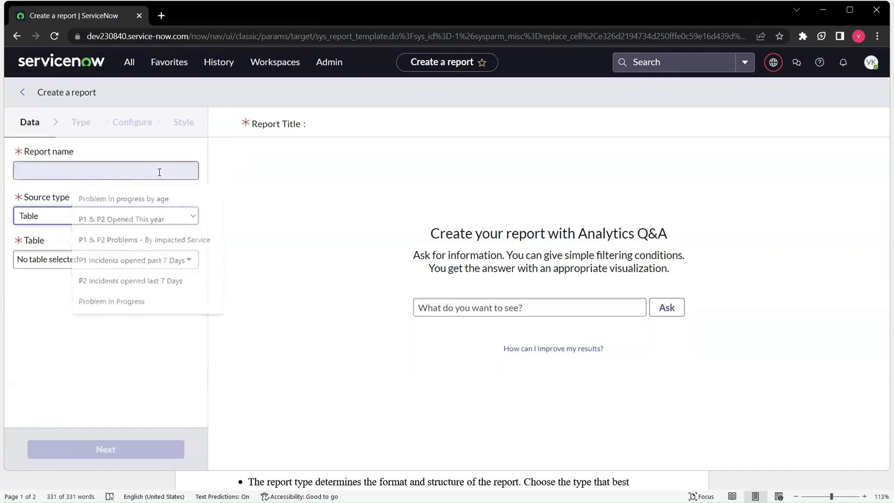
pyautogui.write('Problem In Progress')
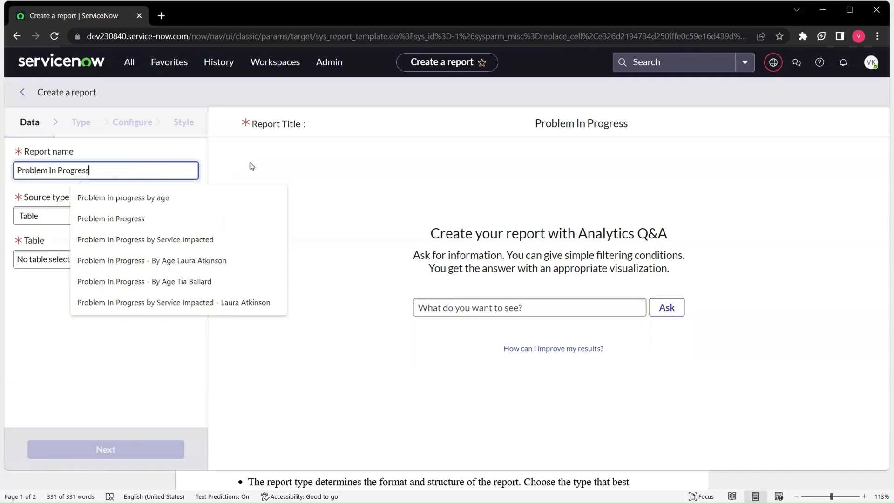
pyautogui.click(78, 259)
pyautogui.write('prob')
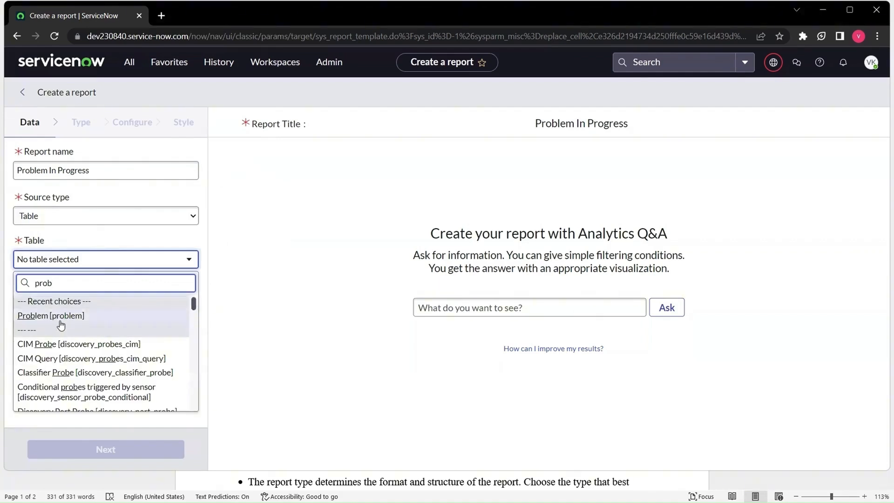
pyautogui.click(58, 317)
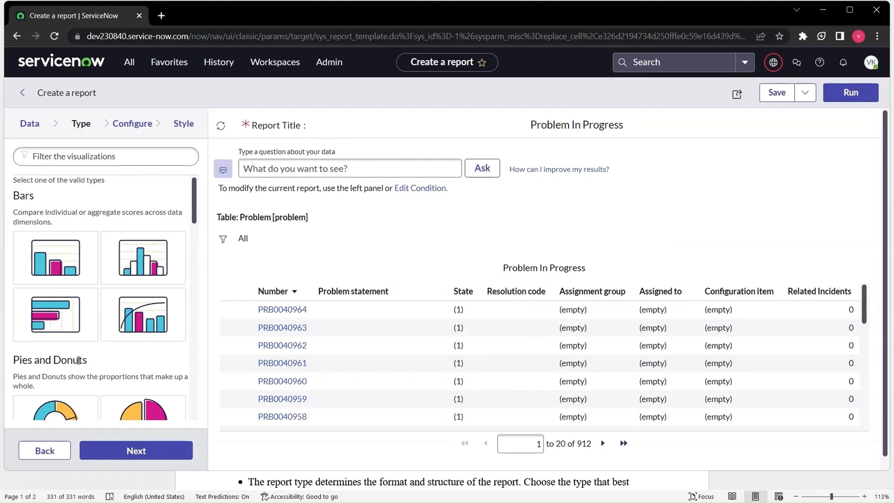
# Filter the Problem In Progress list report to Priority is one of 1 - Critical or 2 - High, and run it
pyautogui.scroll(-10, 78, 360)
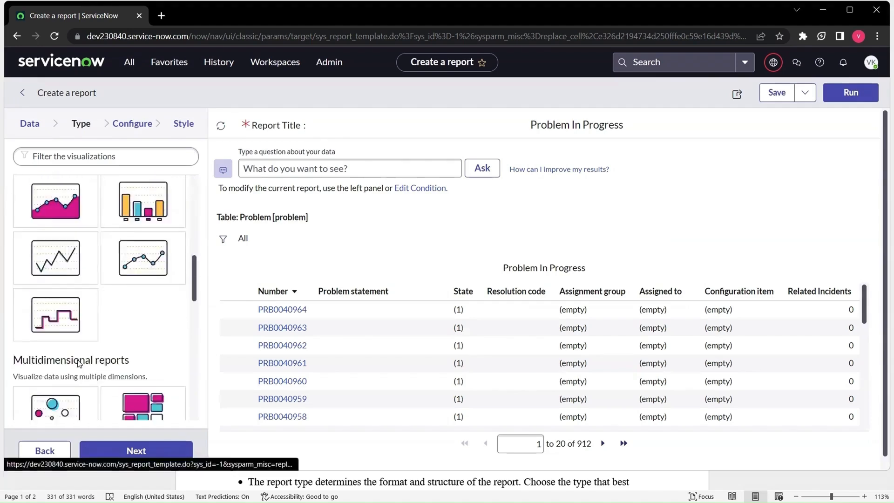
pyautogui.click(135, 451)
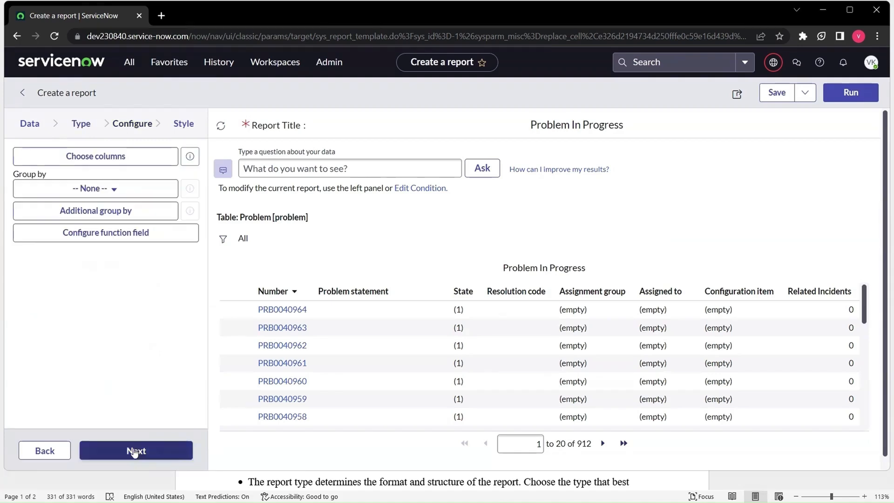
pyautogui.click(104, 165)
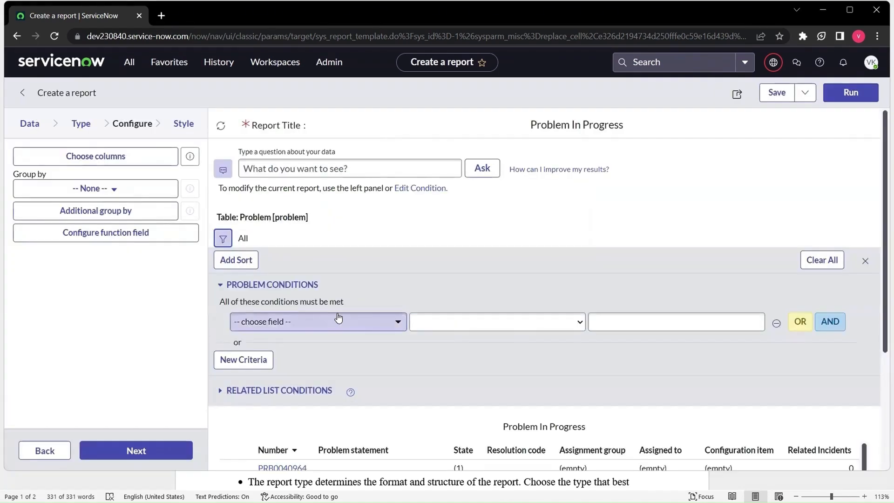
pyautogui.click(358, 324)
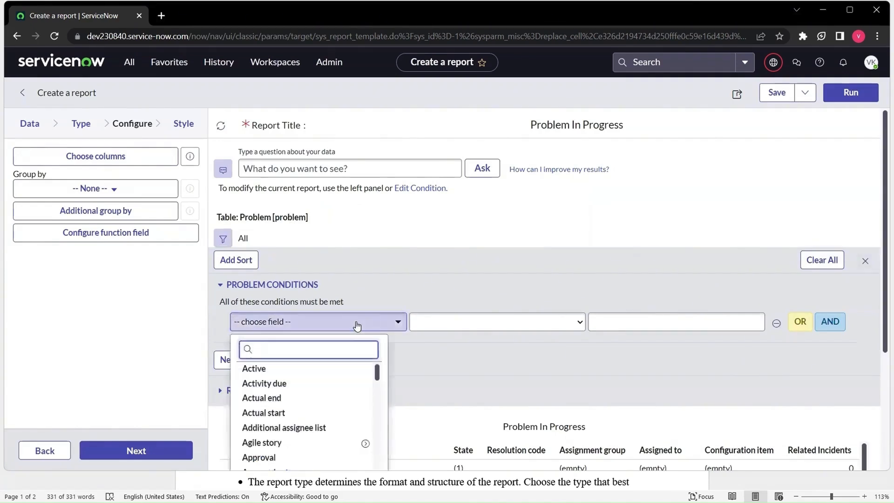
pyautogui.write('prio')
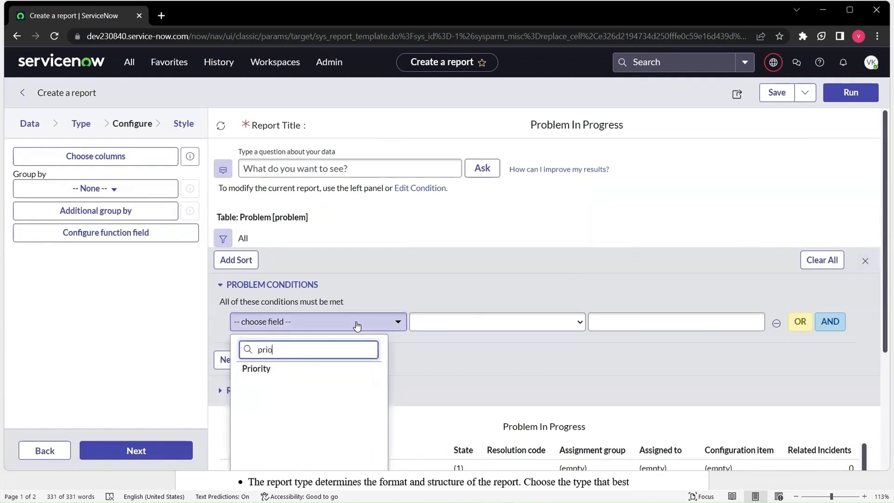
pyautogui.click(294, 369)
pyautogui.click(851, 92)
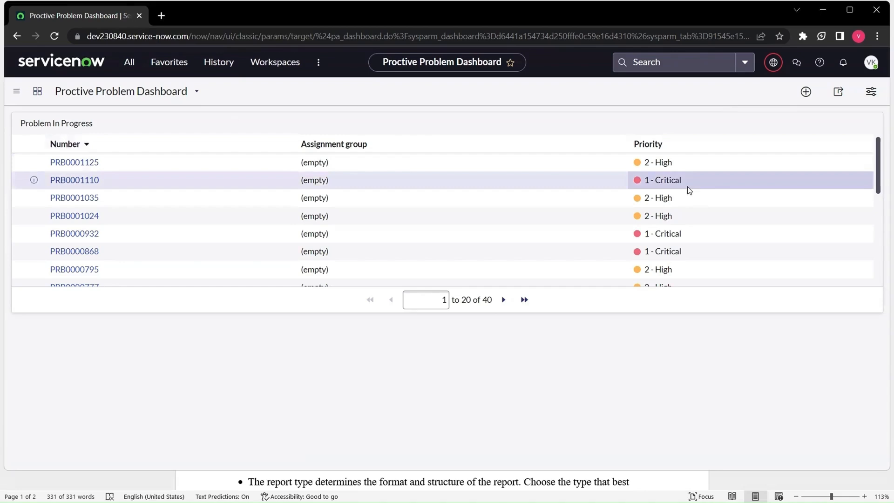
# Edit the Problem In Progress report from its dashboard widget, adding the condition Created on This year, and save it
pyautogui.click(800, 93)
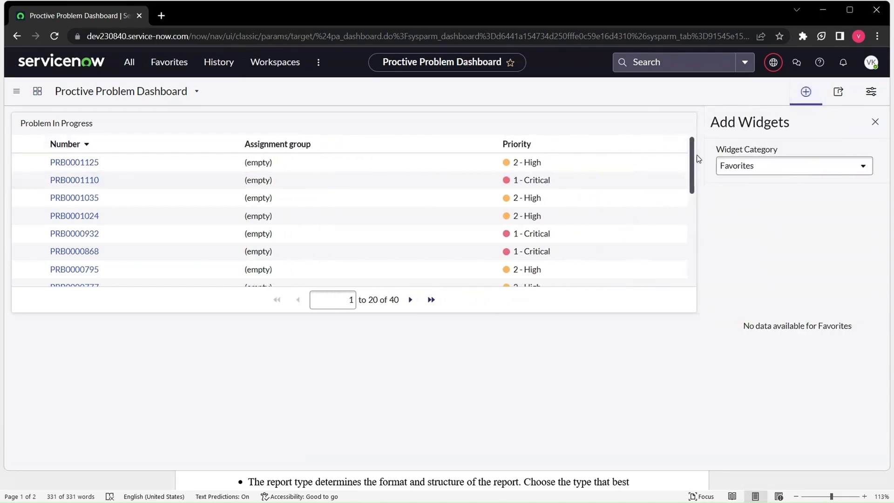
pyautogui.click(638, 123)
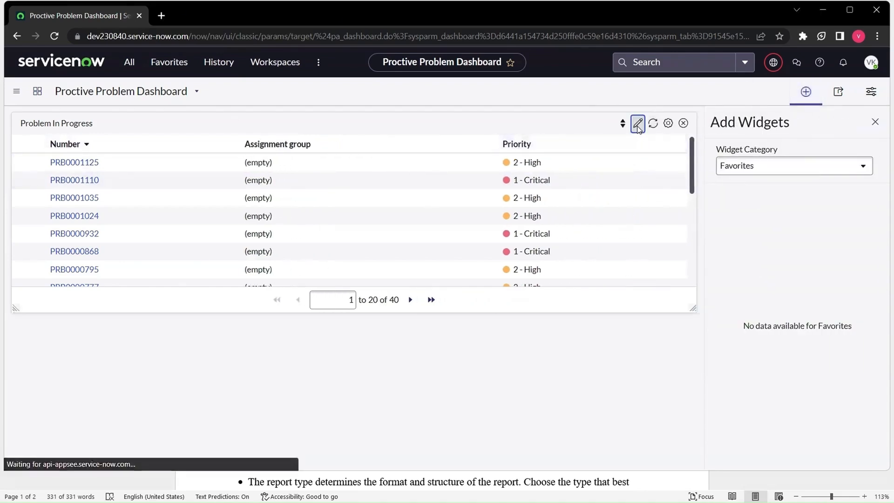
pyautogui.click(223, 238)
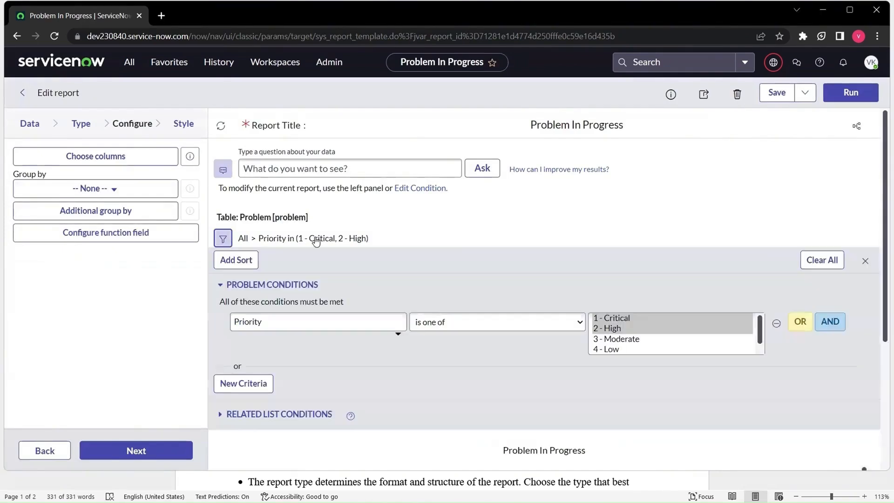
pyautogui.click(829, 324)
pyautogui.click(362, 368)
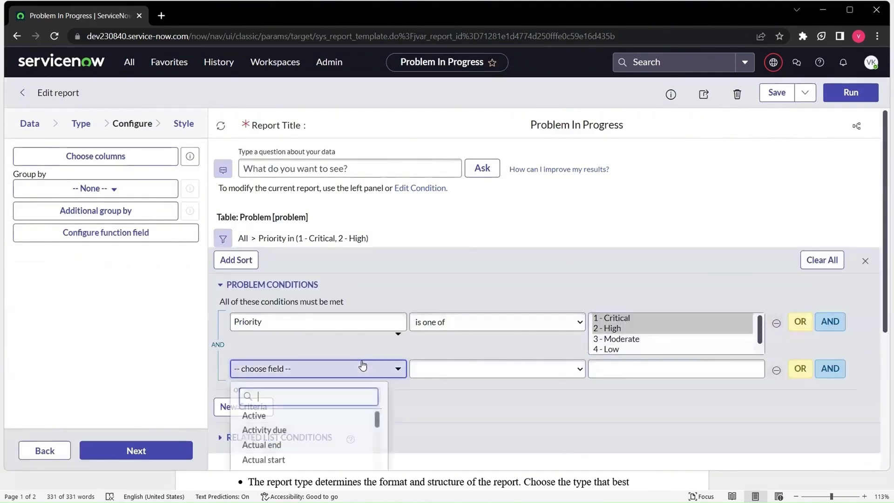
pyautogui.write('cr')
pyautogui.press('Return')
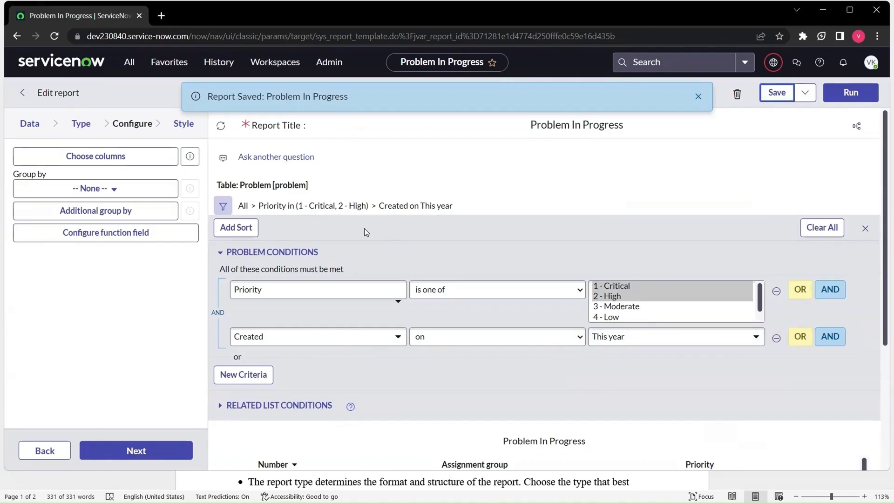
pyautogui.scroll(-4, 364, 230)
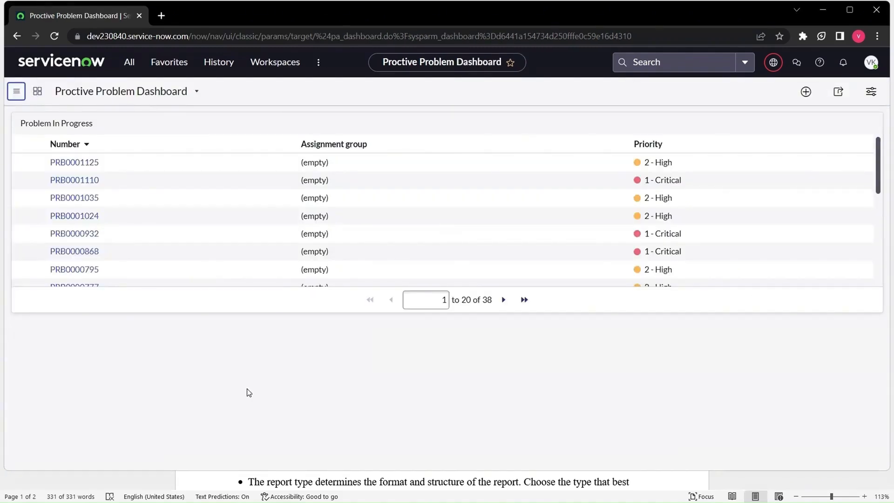
# Add a new report widget from the Reports category to the dashboard and start configuring it
pyautogui.click(805, 91)
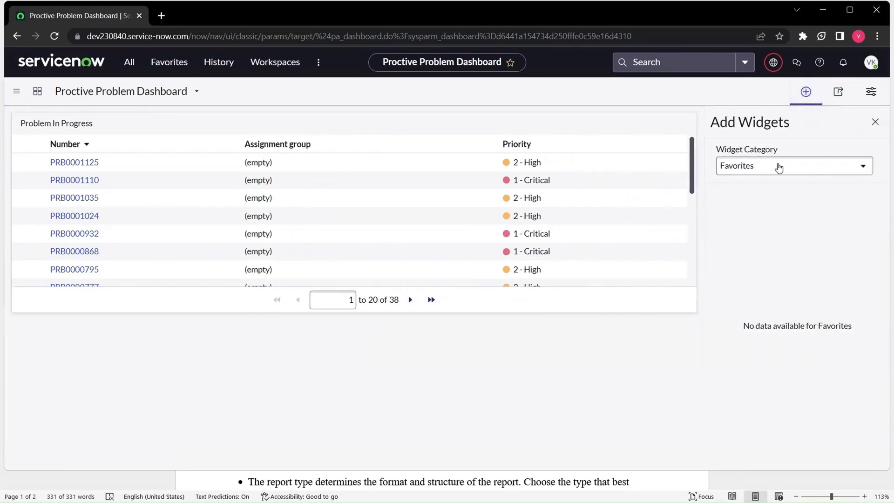
pyautogui.click(780, 167)
pyautogui.click(766, 222)
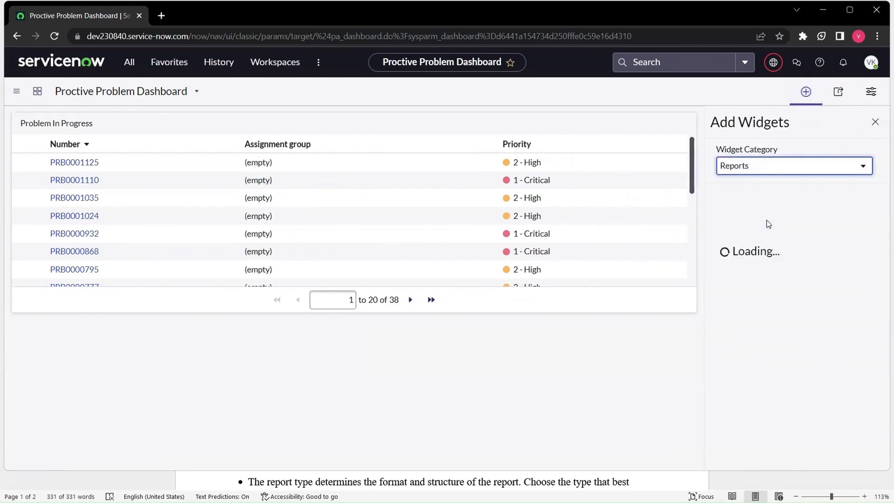
pyautogui.click(747, 255)
pyautogui.click(762, 372)
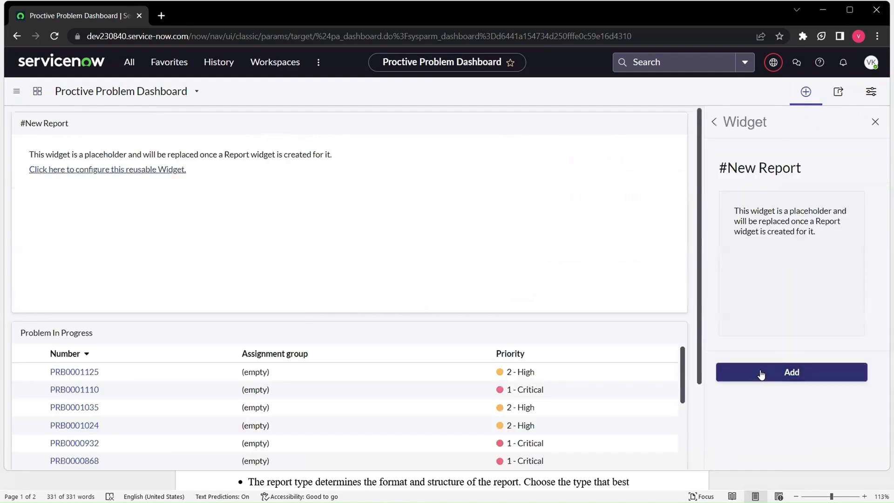
pyautogui.click(157, 170)
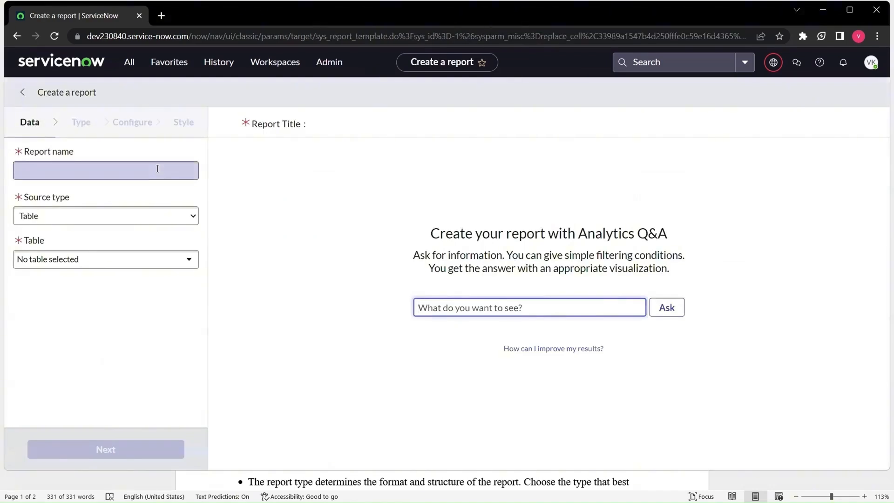
# Name the new report Problem in progress by age and use the Problem [problem] table as its source
pyautogui.click(158, 170)
pyautogui.write('Problem in progress by age')
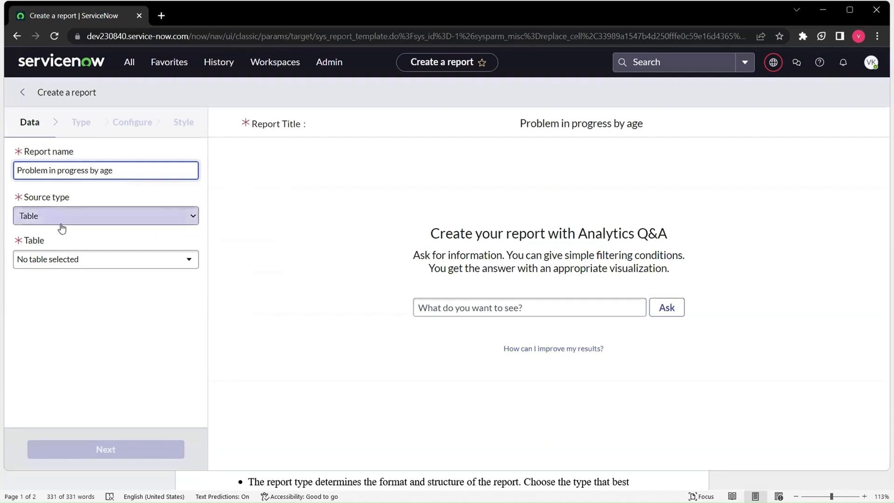
pyautogui.click(70, 259)
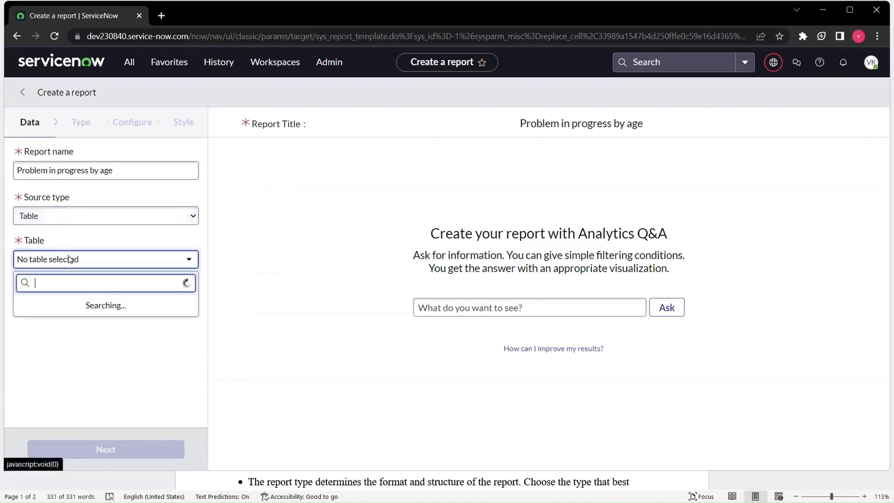
pyautogui.write('prob')
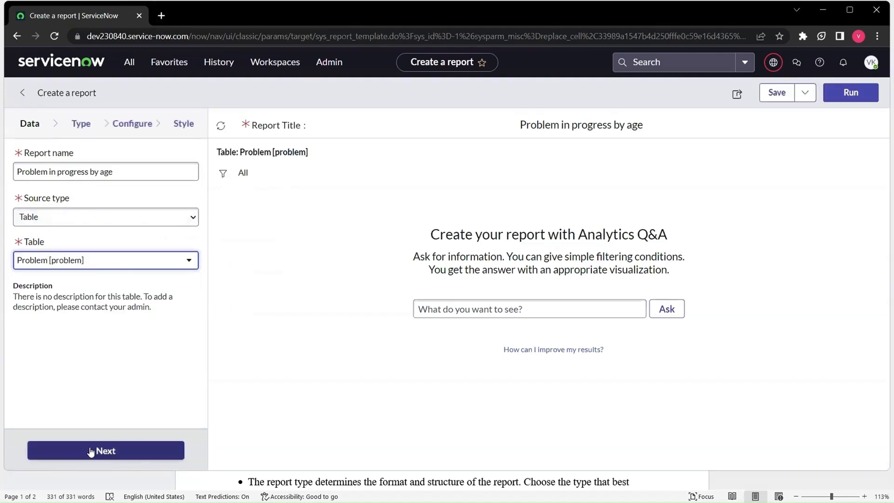
pyautogui.click(90, 452)
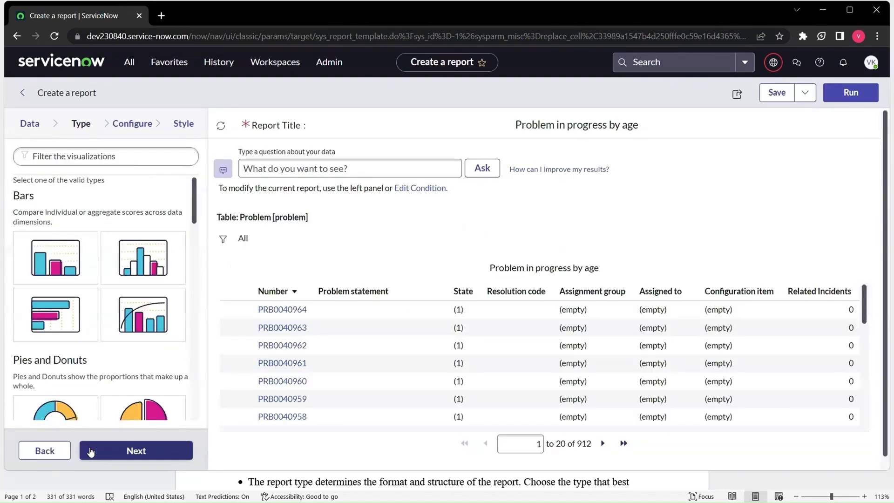
# Make the report a horizontal bar chart and group it by Opened
pyautogui.click(59, 305)
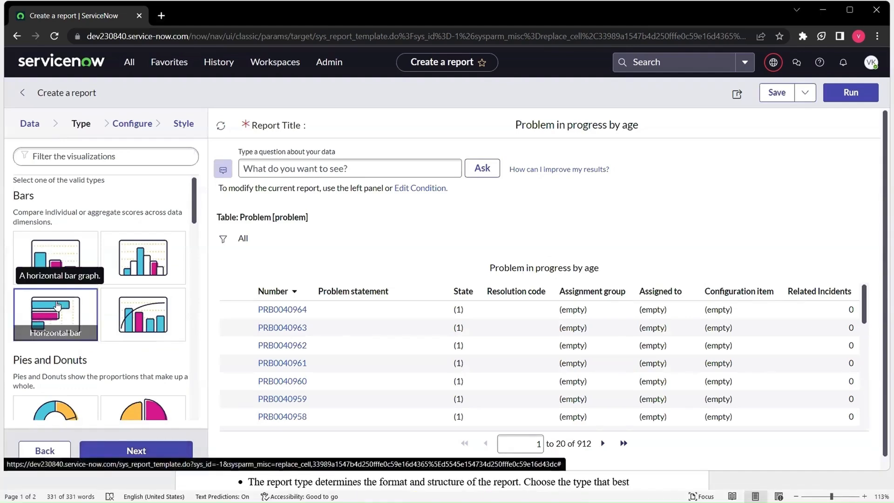
pyautogui.click(130, 451)
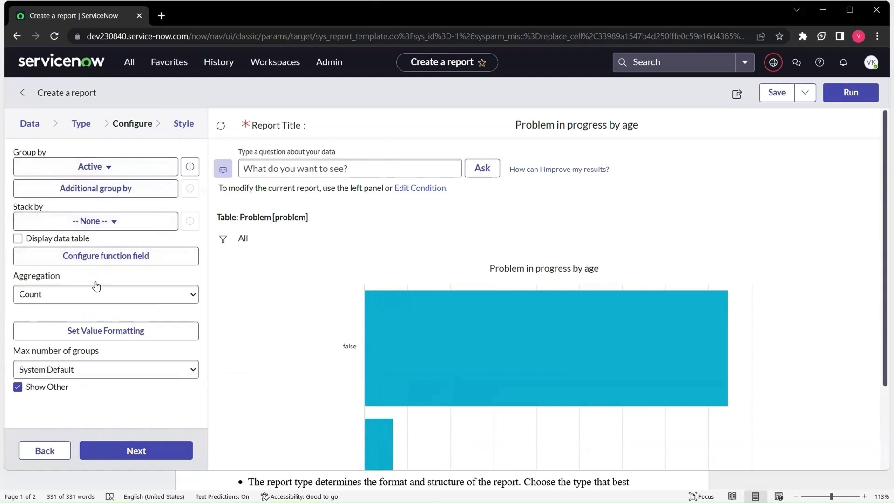
pyautogui.click(92, 166)
pyautogui.write('open')
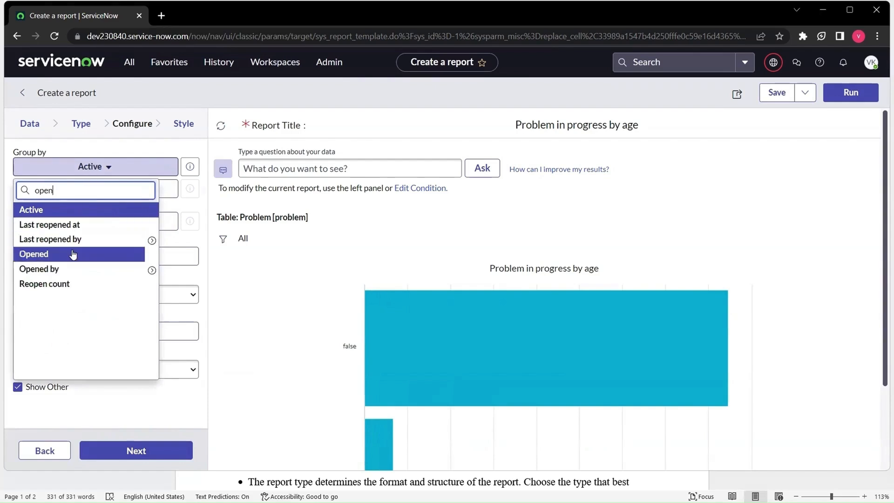
pyautogui.click(73, 253)
# Stack the chart's bars by the Primary field of Company
pyautogui.click(107, 221)
pyautogui.write('comp')
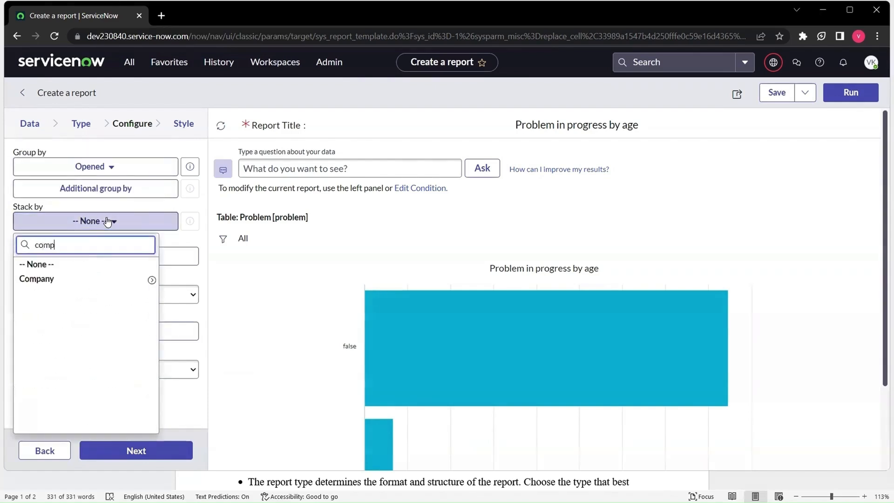
pyautogui.click(150, 280)
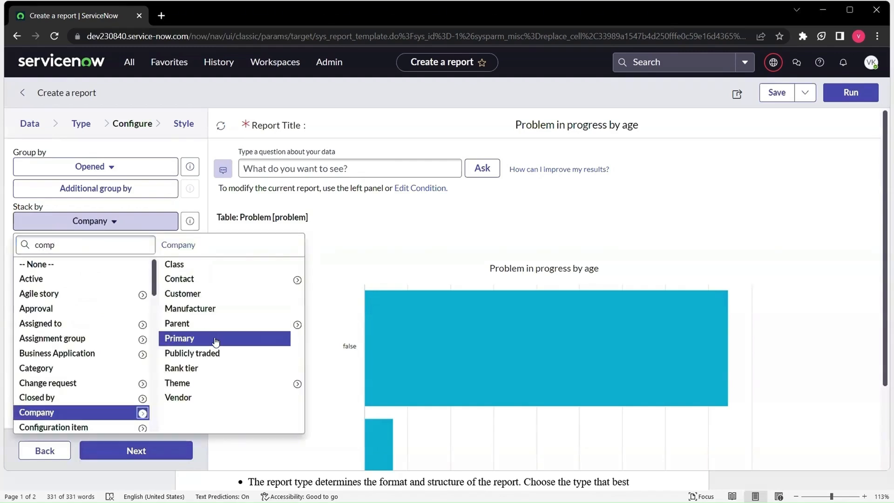
pyautogui.click(215, 339)
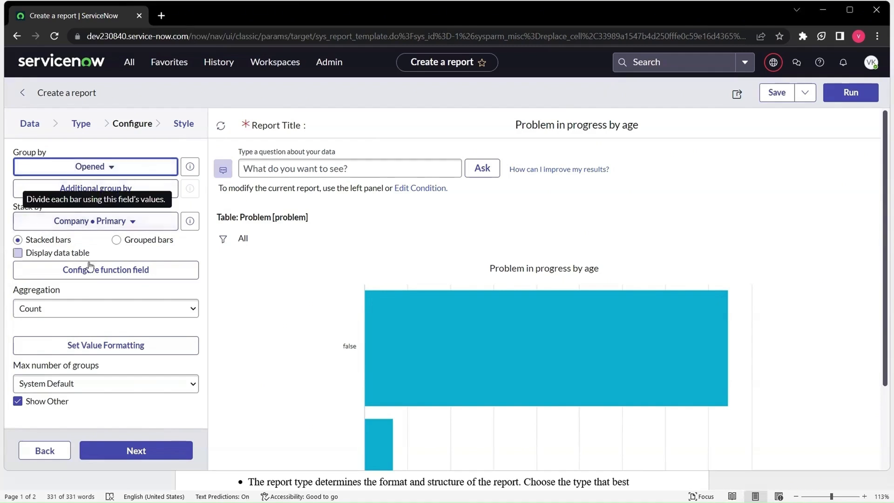
# Set the chart's color palette to Greens dark to light (3) in the report's style settings
pyautogui.click(137, 451)
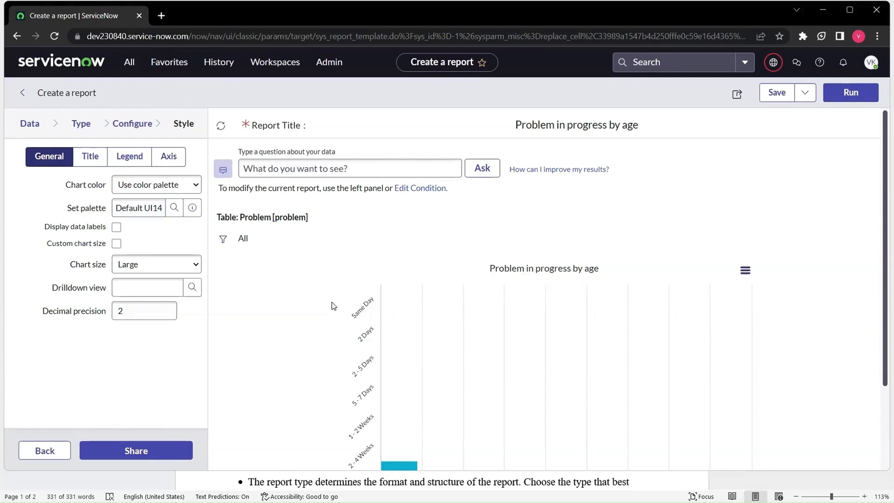
pyautogui.click(174, 208)
pyautogui.scroll(-4, 114, 385)
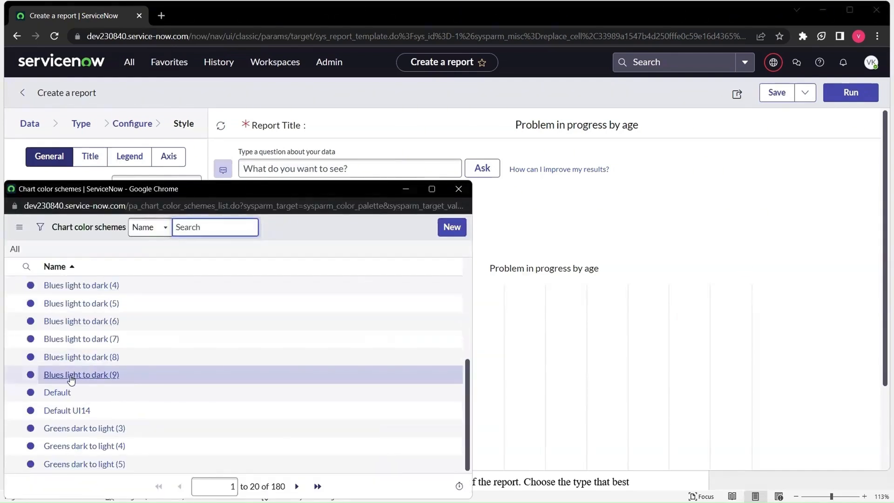
pyautogui.click(78, 428)
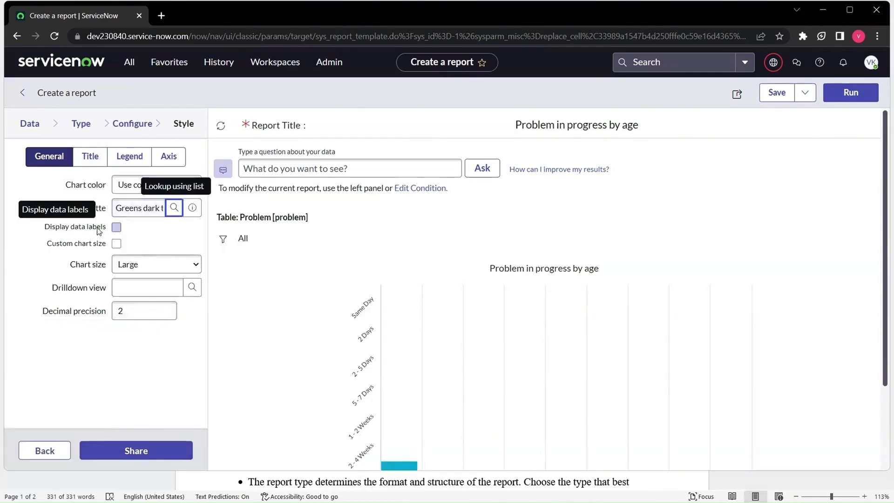
# Display data labels in the middle of the chart's bars and run the report to refresh the preview
pyautogui.click(115, 228)
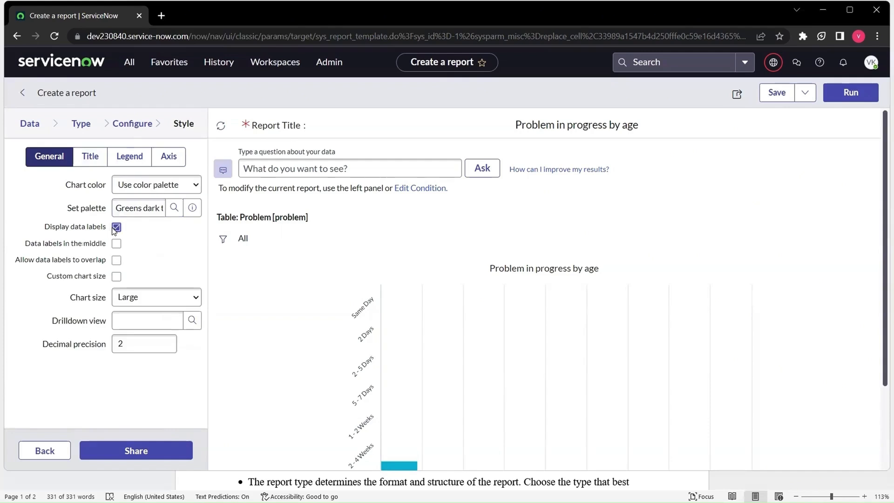
pyautogui.scroll(-3, 398, 312)
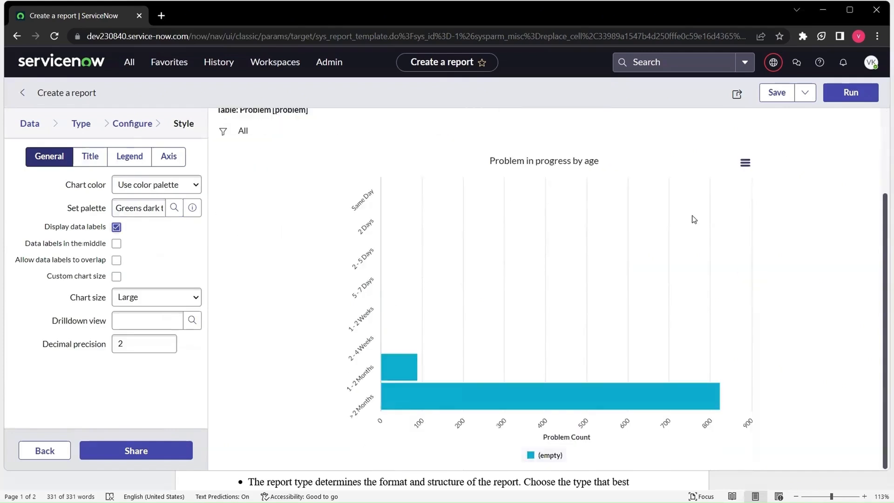
pyautogui.click(847, 96)
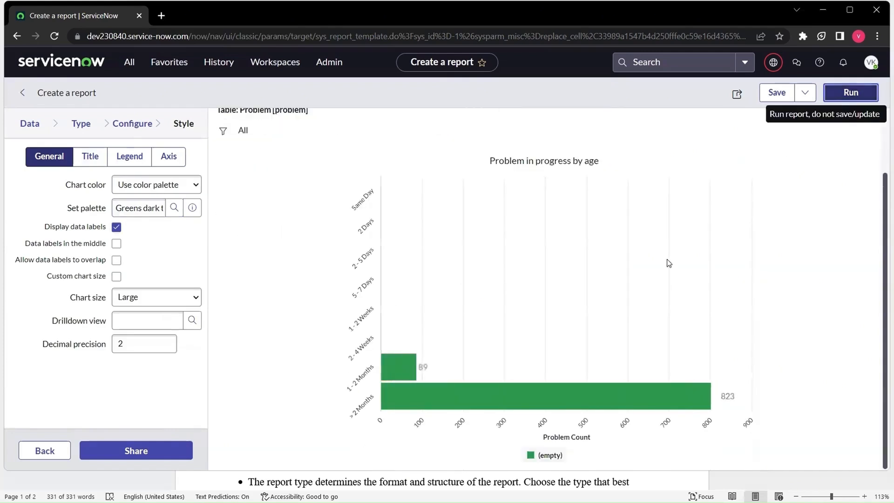
pyautogui.click(117, 244)
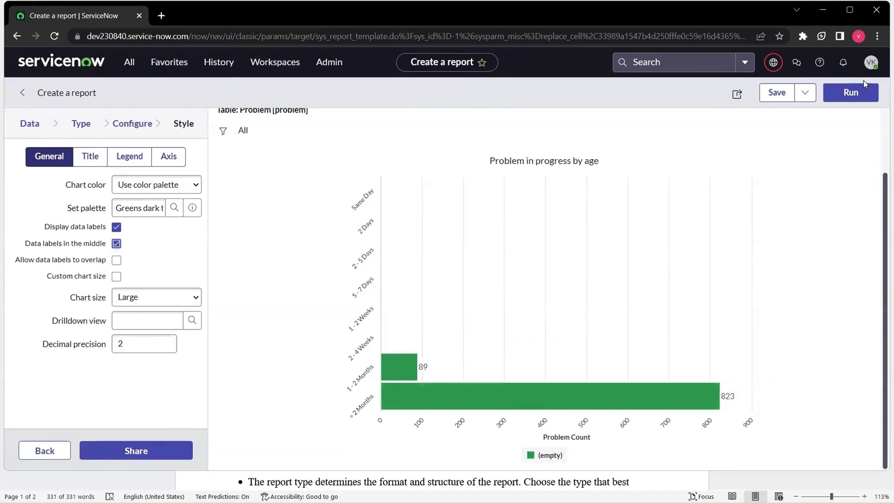
pyautogui.click(858, 93)
# Set the chart title to PRB In Progress
pyautogui.click(91, 158)
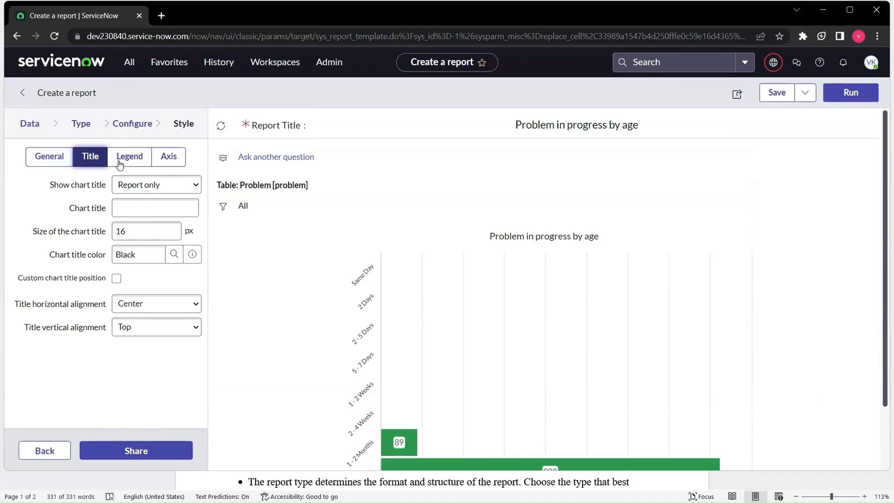
pyautogui.click(193, 208)
pyautogui.write('PRB In Progress')
pyautogui.click(144, 235)
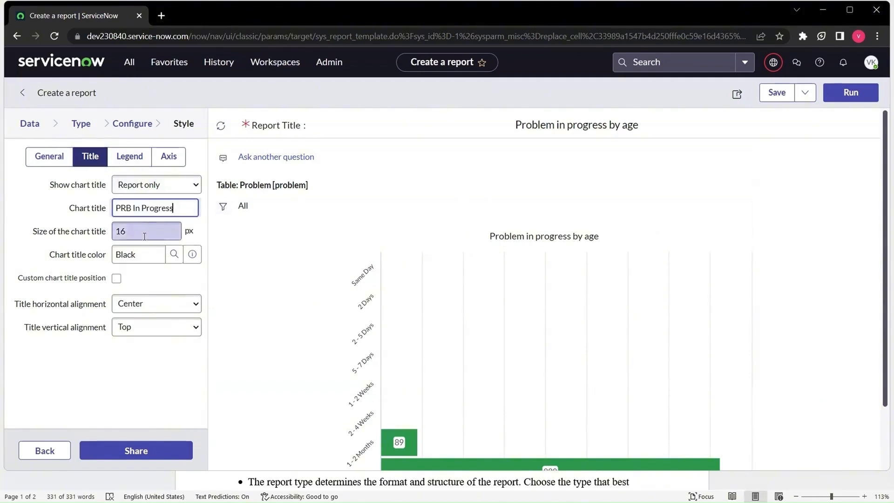
# Examine the legend settings, including the horizontal and vertical alignment options
pyautogui.click(129, 156)
pyautogui.scroll(-2, 698, 396)
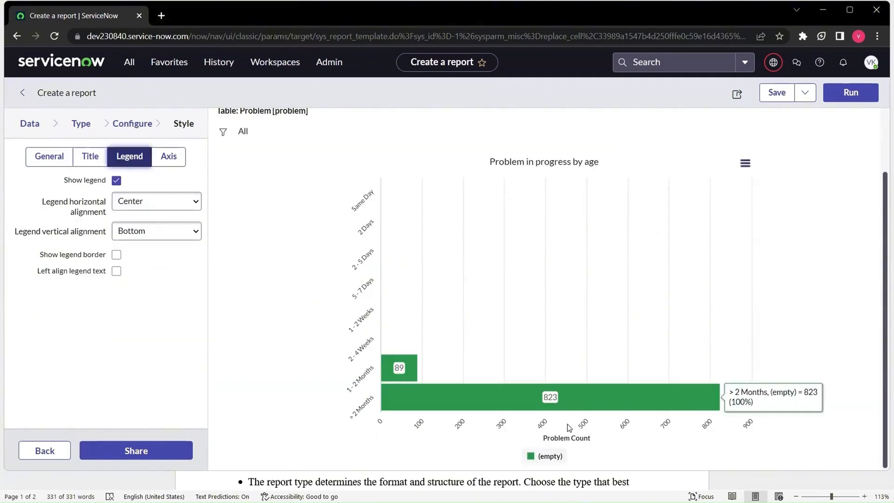
pyautogui.click(149, 208)
pyautogui.click(149, 208)
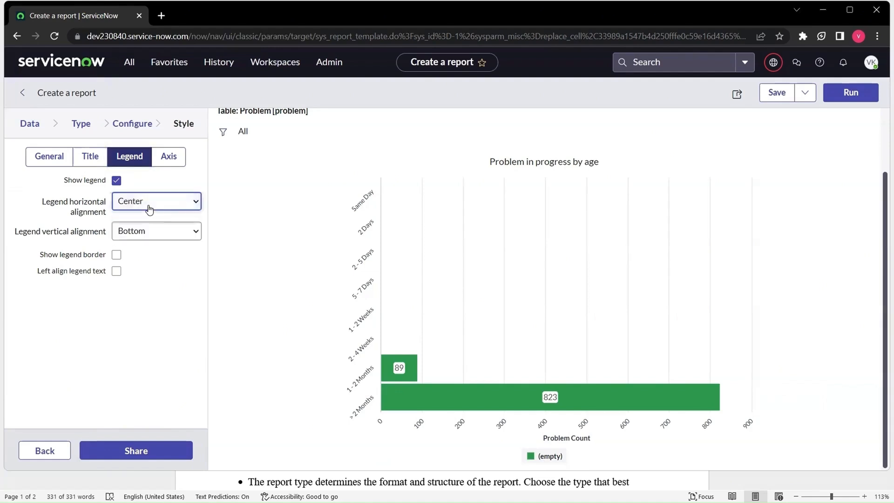
pyautogui.click(149, 208)
pyautogui.click(149, 209)
pyautogui.click(149, 228)
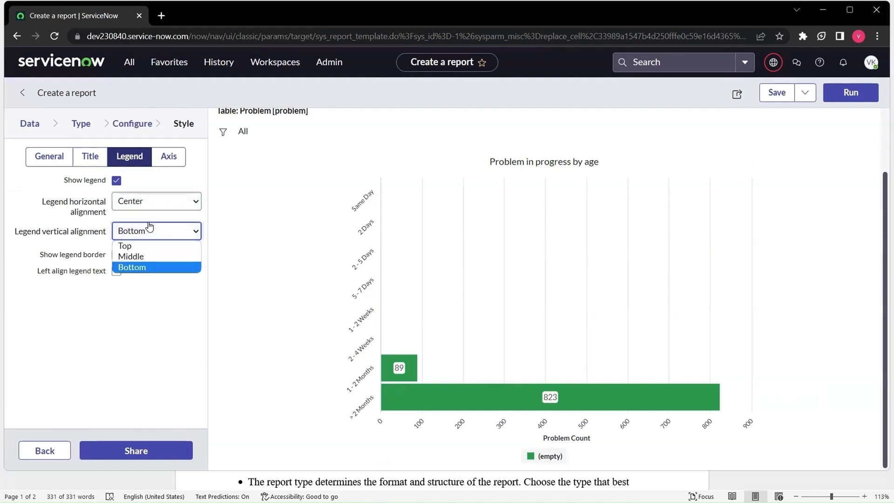
pyautogui.click(149, 228)
# Set the chart's X axis title to Time
pyautogui.click(168, 155)
pyautogui.click(132, 209)
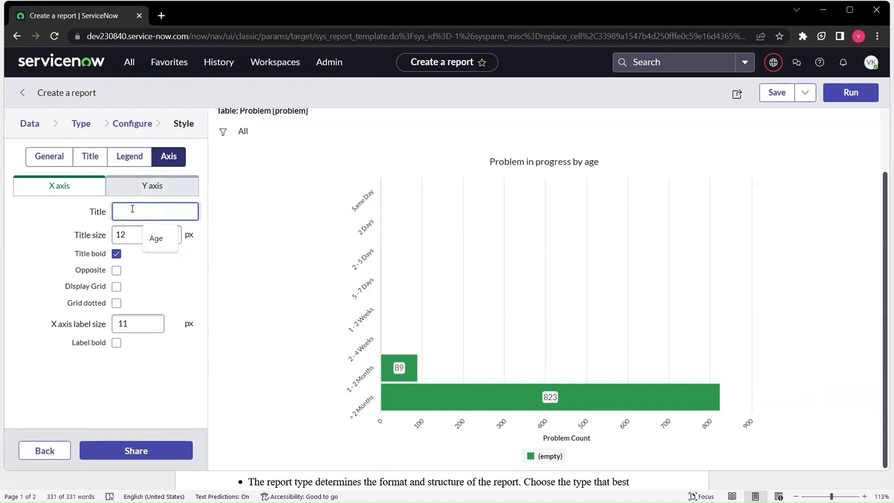
pyautogui.write('Toi')
pyautogui.press('BackSpace')
pyautogui.press('BackSpace')
pyautogui.write('ime')
# Set the chart's Y axis title to Problem Count and run the report
pyautogui.click(163, 194)
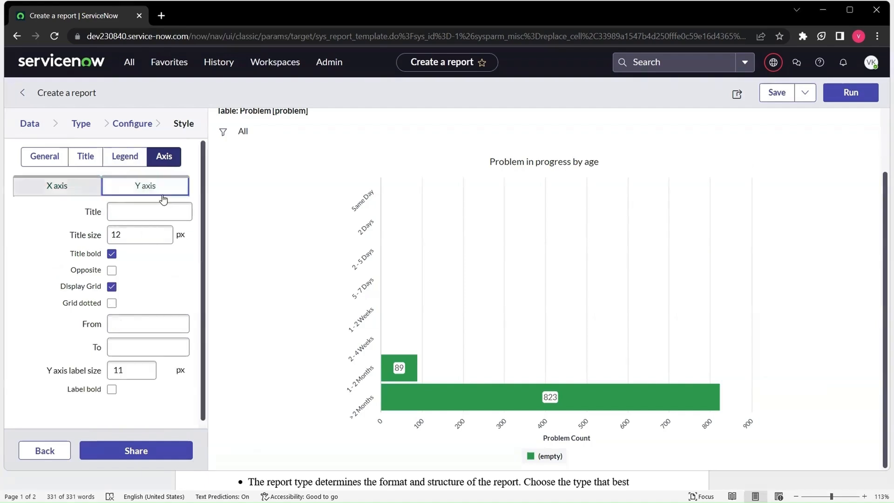
pyautogui.click(154, 207)
pyautogui.write('P')
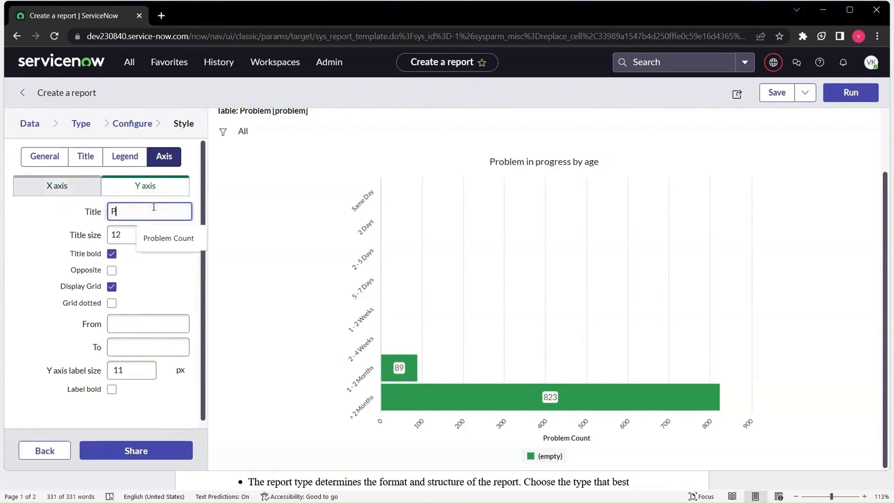
pyautogui.click(168, 238)
pyautogui.click(844, 92)
pyautogui.click(134, 123)
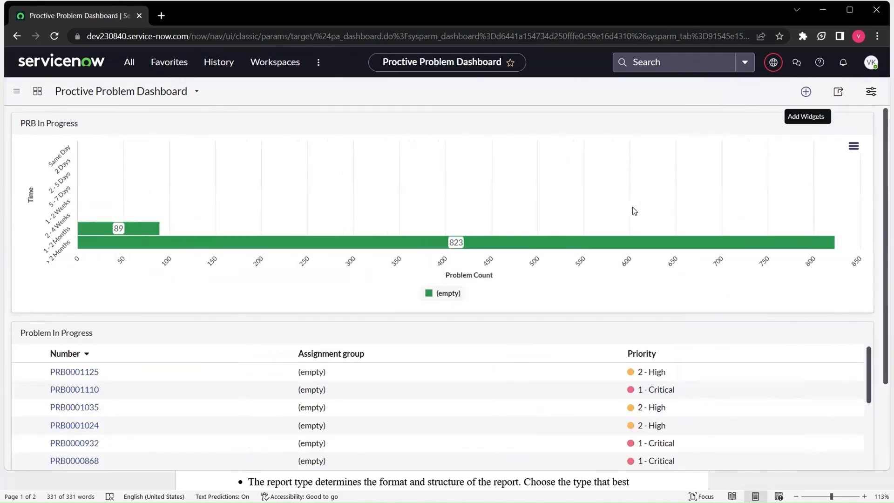
# Add the existing P1 & P2 Problems - By Owner report to the dashboard as a widget and finish adding widgets
pyautogui.click(810, 94)
pyautogui.click(786, 163)
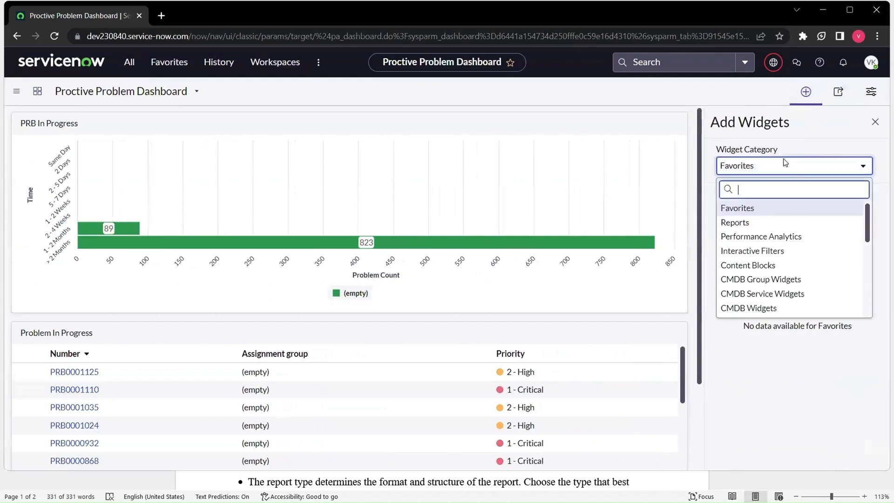
pyautogui.click(760, 224)
pyautogui.scroll(-3, 766, 307)
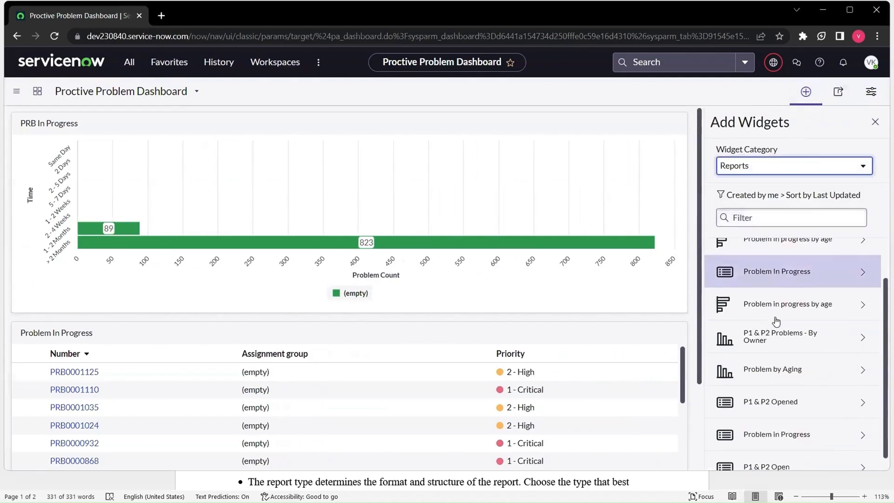
pyautogui.click(800, 328)
pyautogui.click(773, 389)
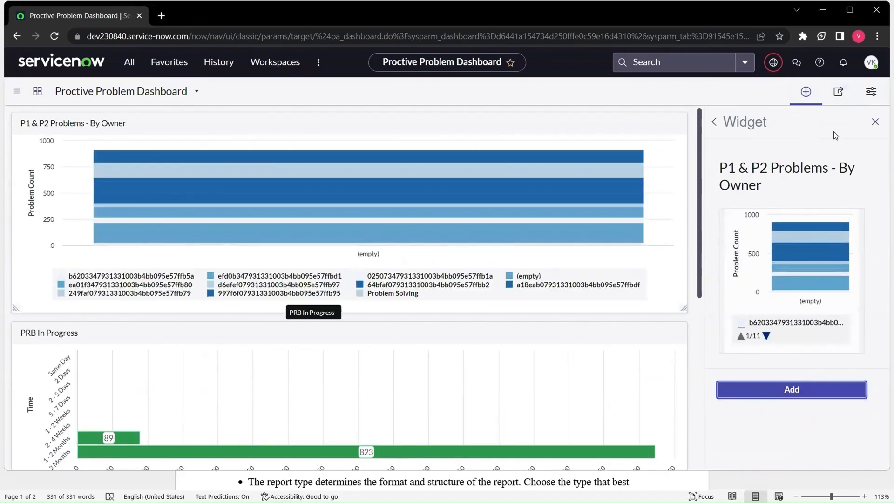
pyautogui.click(876, 122)
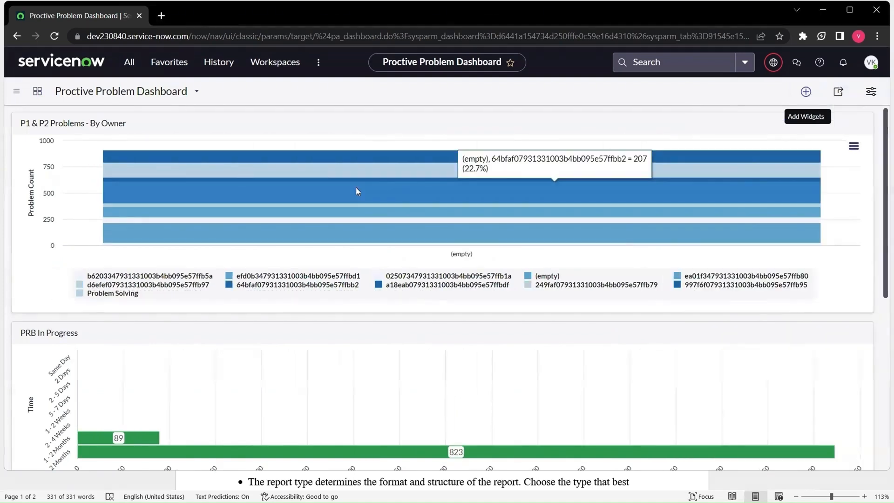